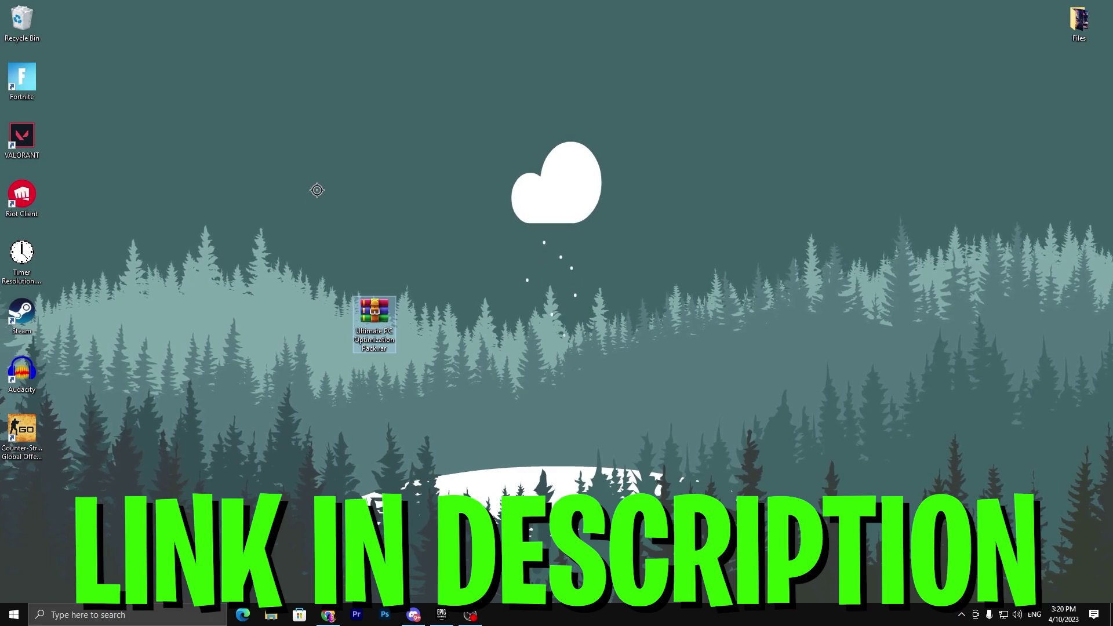
- From the FPS Boost 'FREE METHOD 240 FPS' post, follow DOWNLOAD to the Ultimate PC Optimization Pack's MediaFire page
click(328, 614)
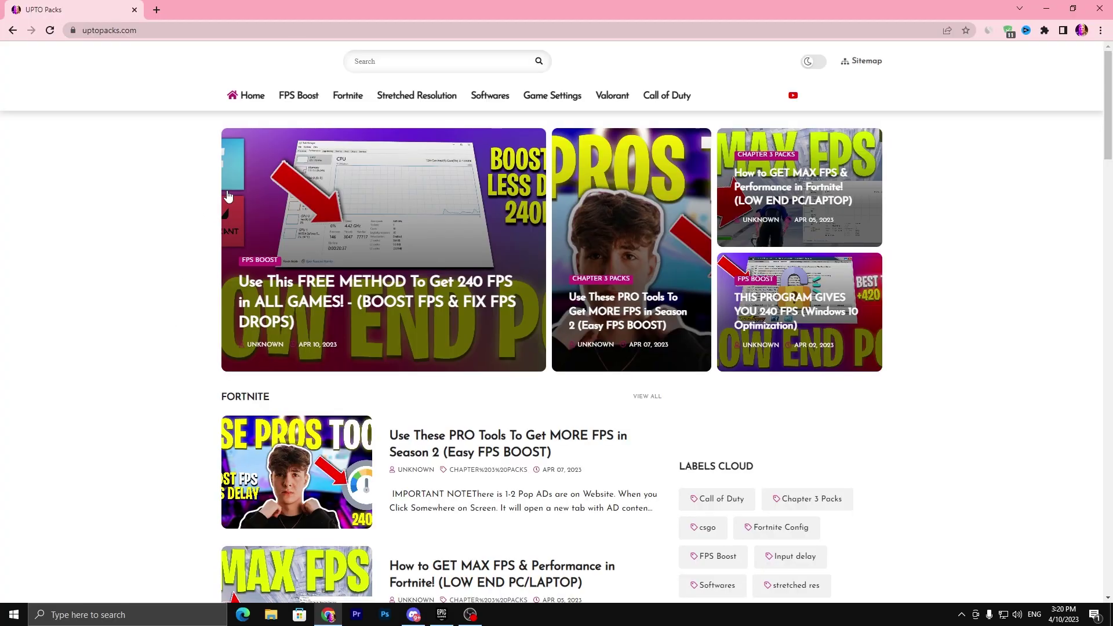
click(311, 96)
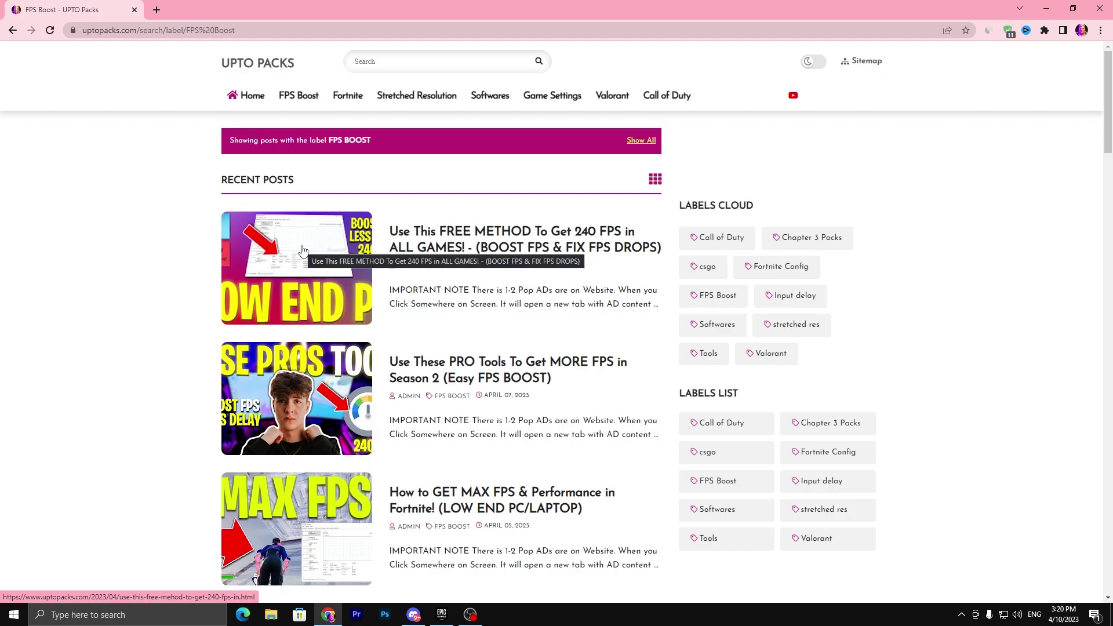
click(302, 250)
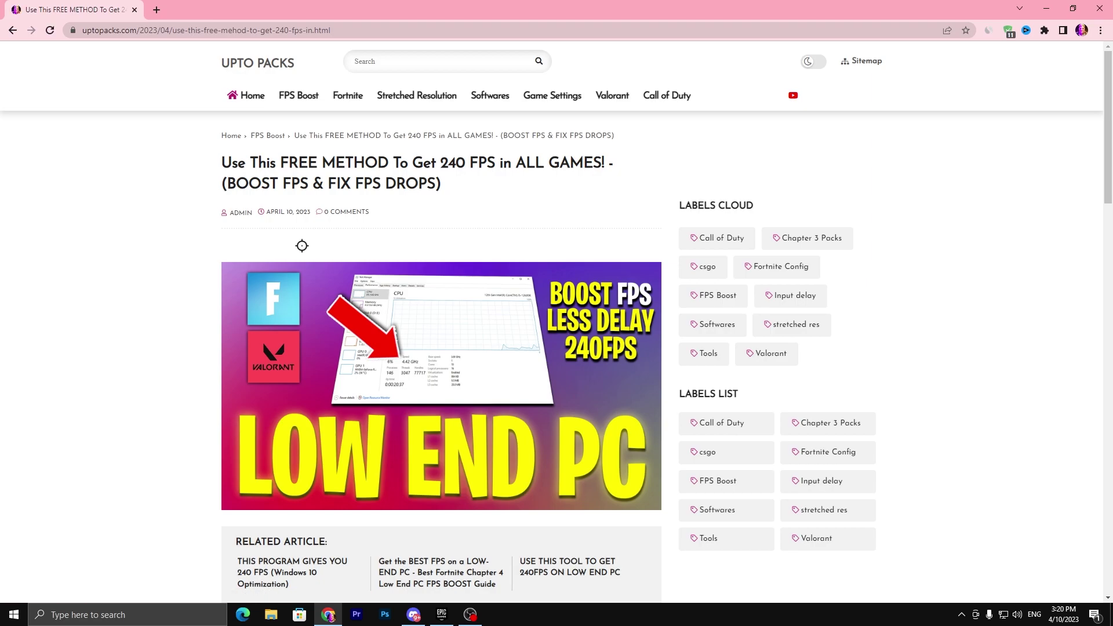
scroll(318, 245, down, 5)
scroll(318, 246, down, 5)
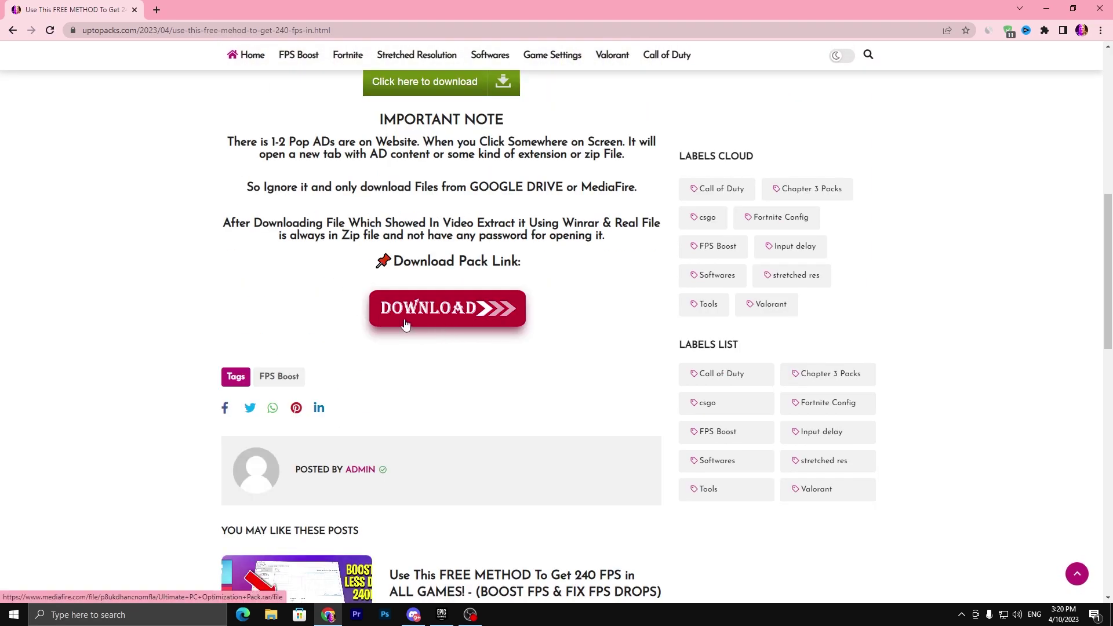
click(428, 317)
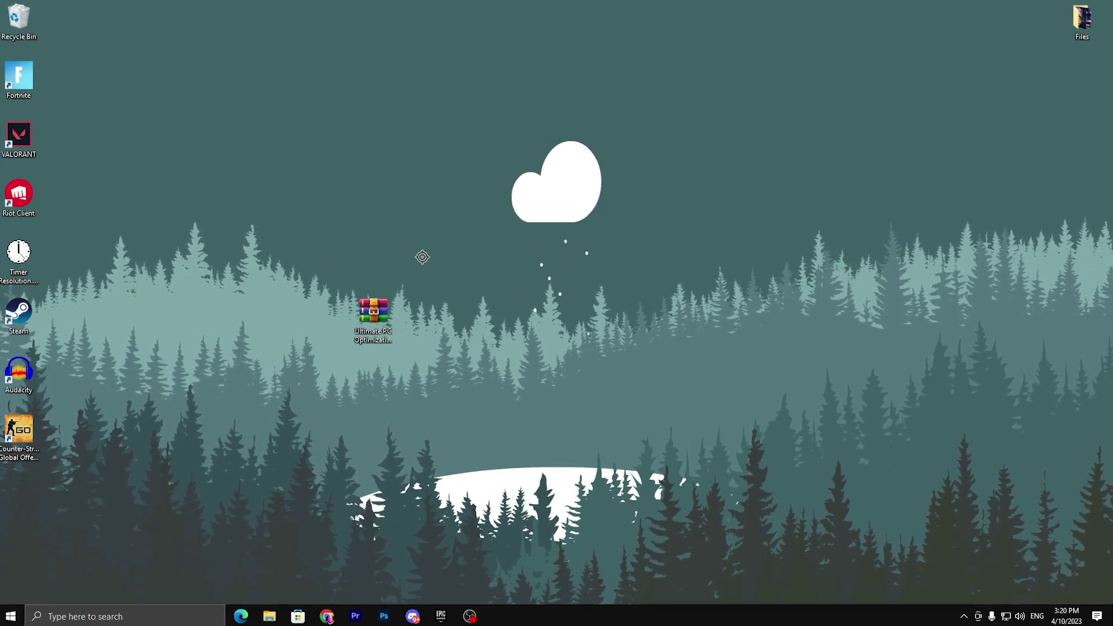
- Drag the FREE TWEAKS folder out of the optimization pack archive onto the desktop beside the archive
double_click(374, 313)
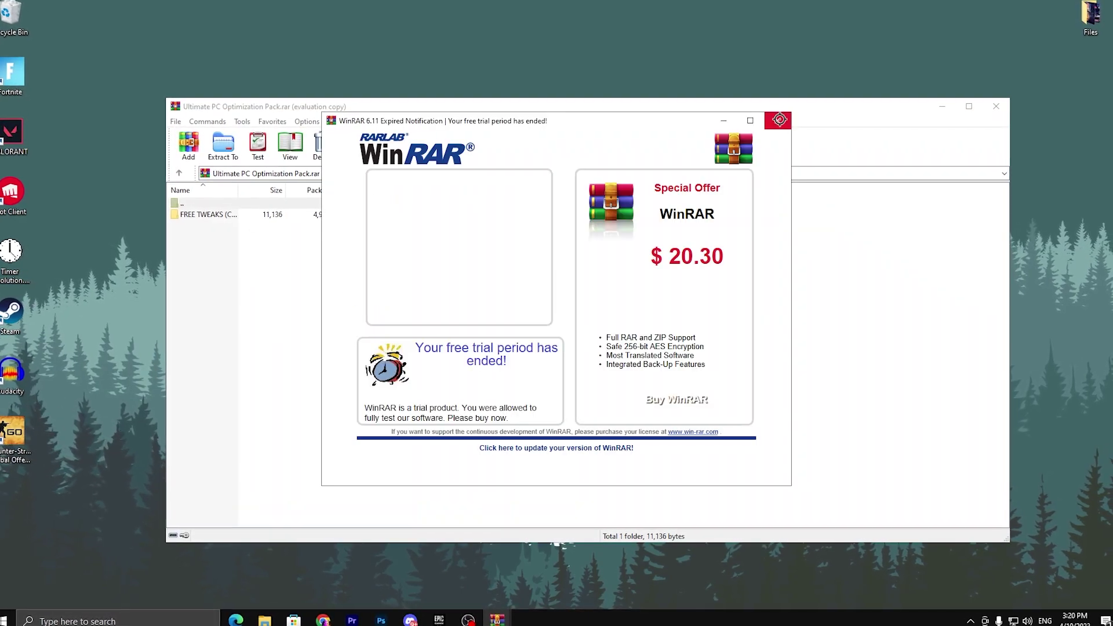
drag(203, 215, 518, 82)
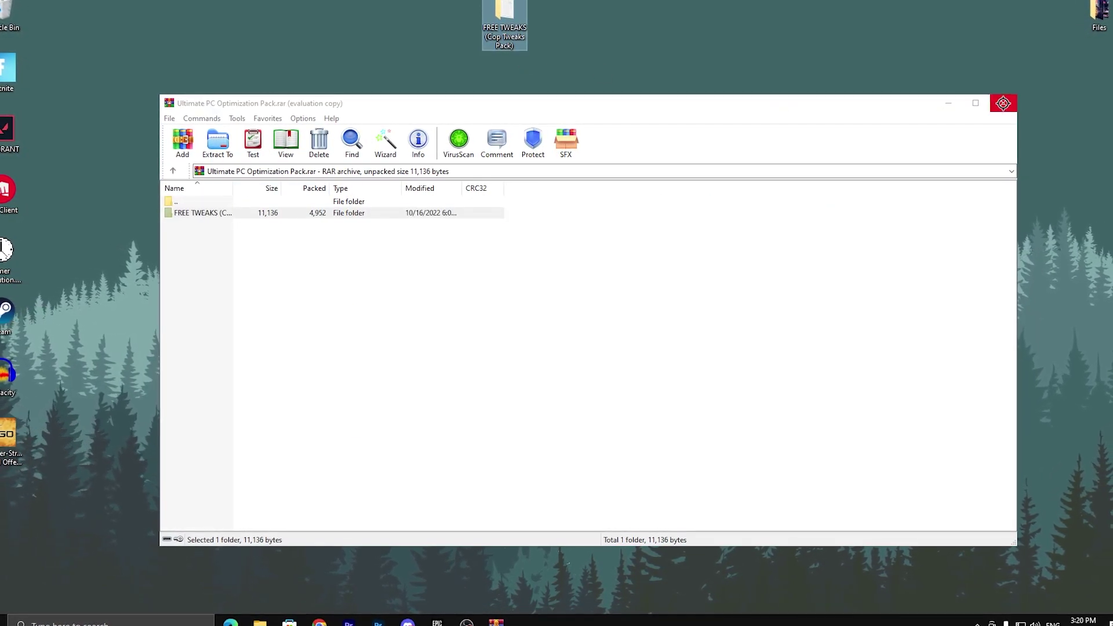
key(alt+F4)
drag(504, 23, 471, 321)
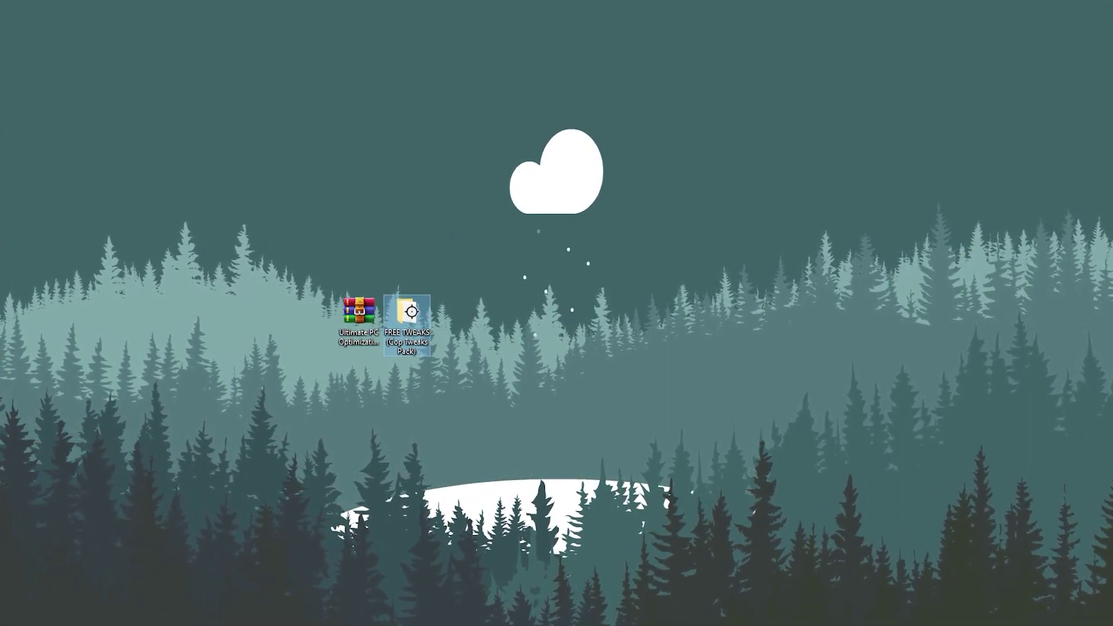
- Open the FREE TWEAKS folder and then its '1. Start' subfolder
double_click(411, 311)
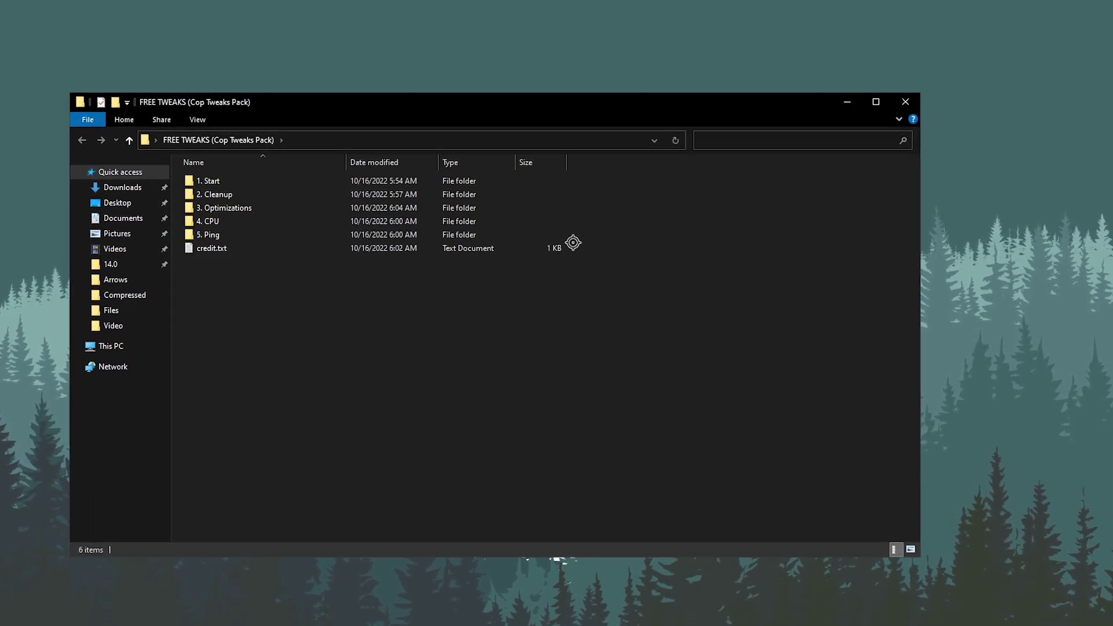
drag(357, 103, 449, 84)
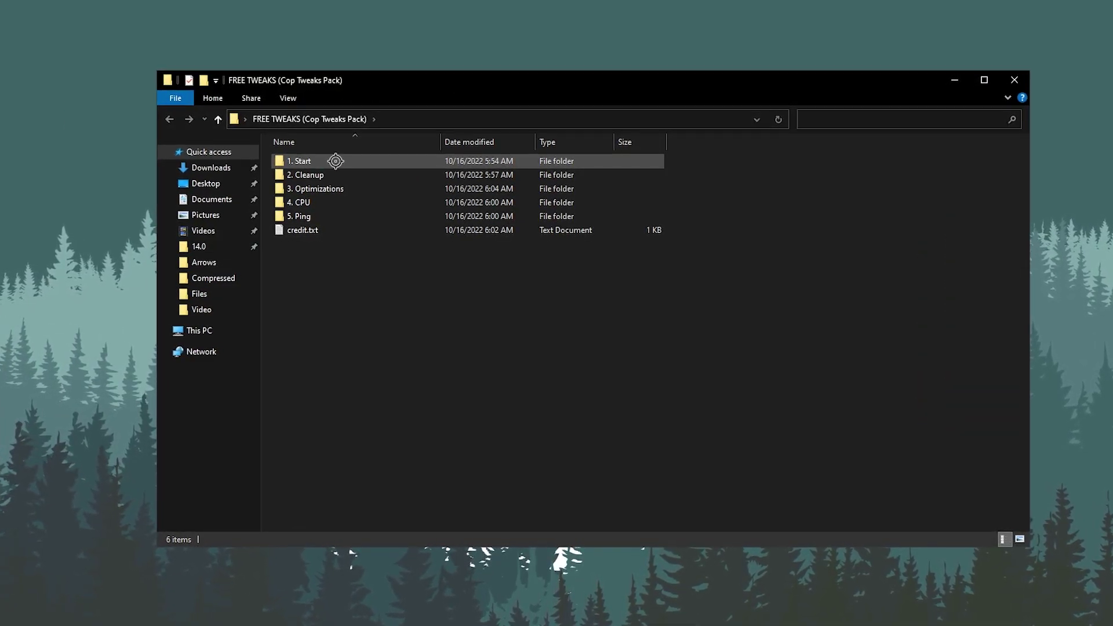
double_click(335, 161)
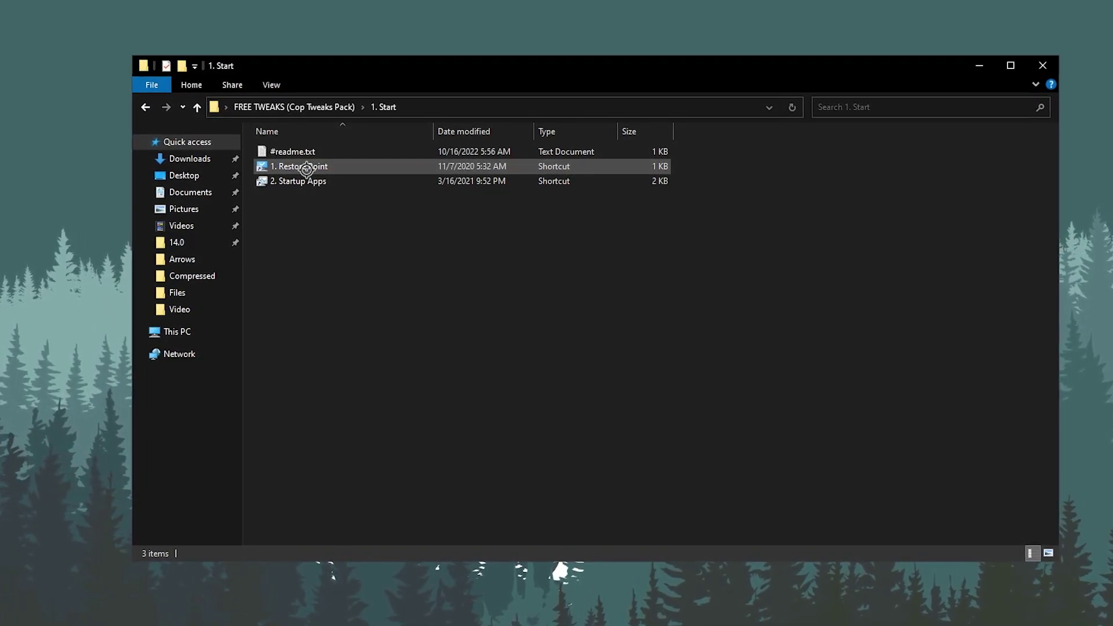
double_click(307, 169)
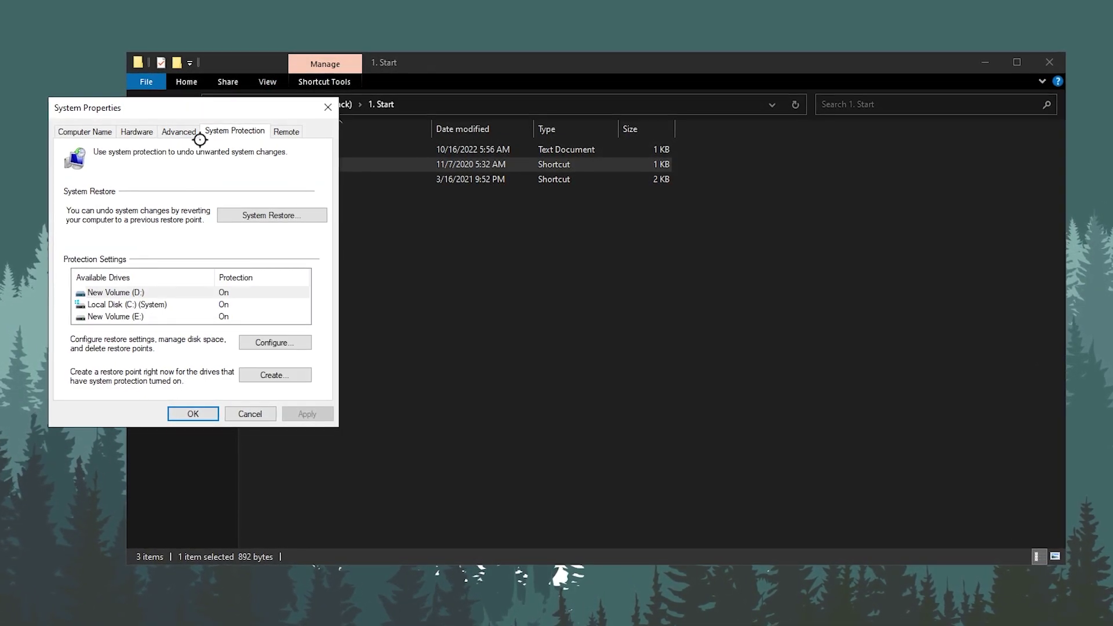
click(272, 342)
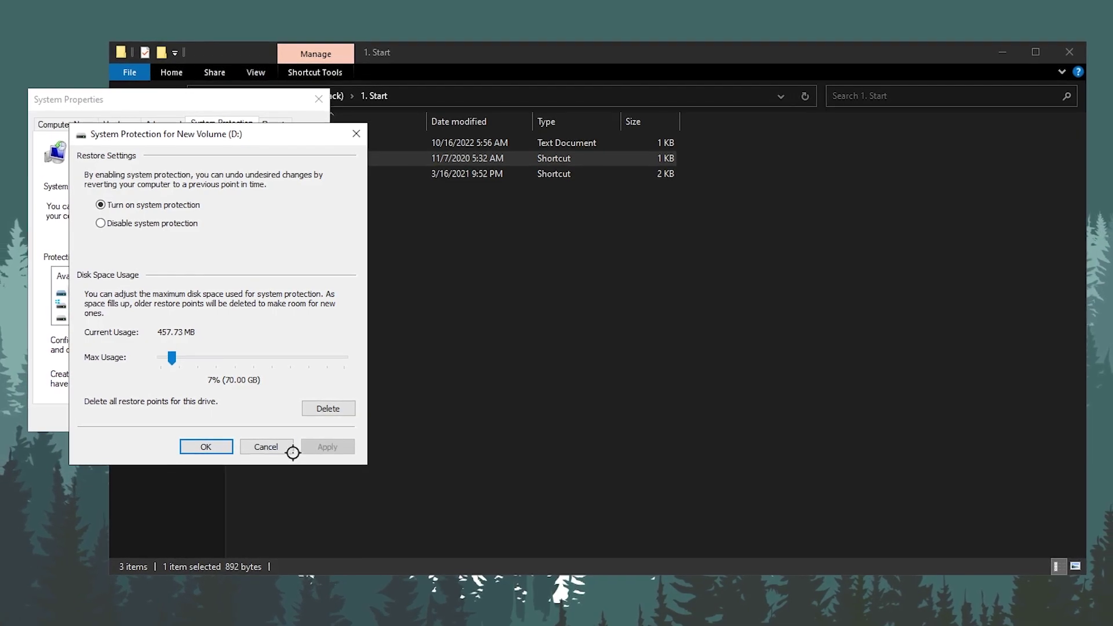
click(273, 447)
click(248, 379)
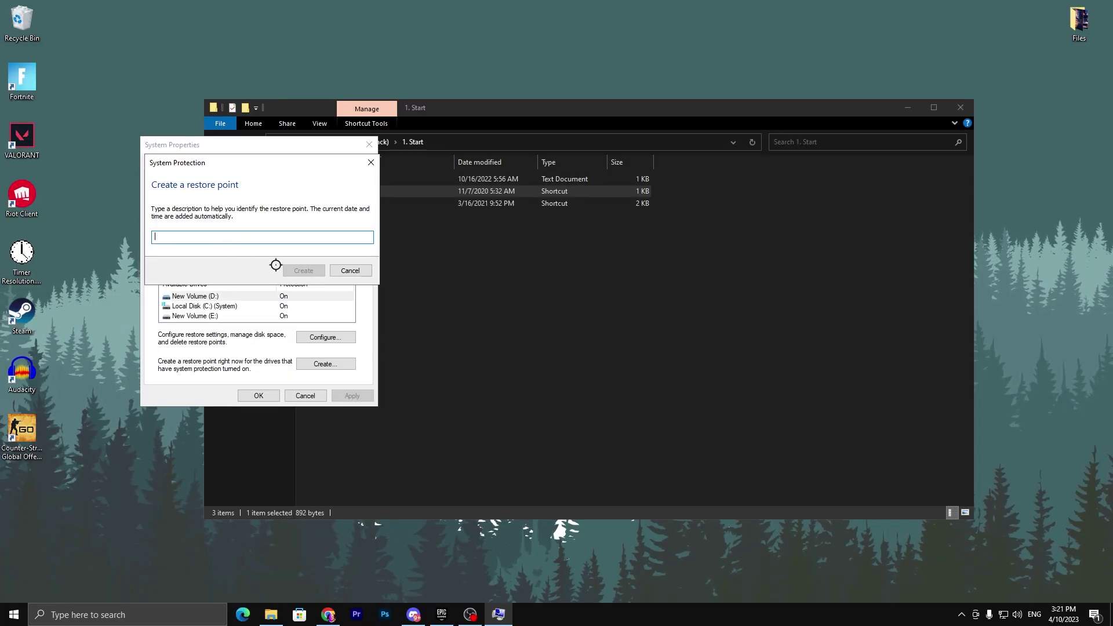
click(342, 271)
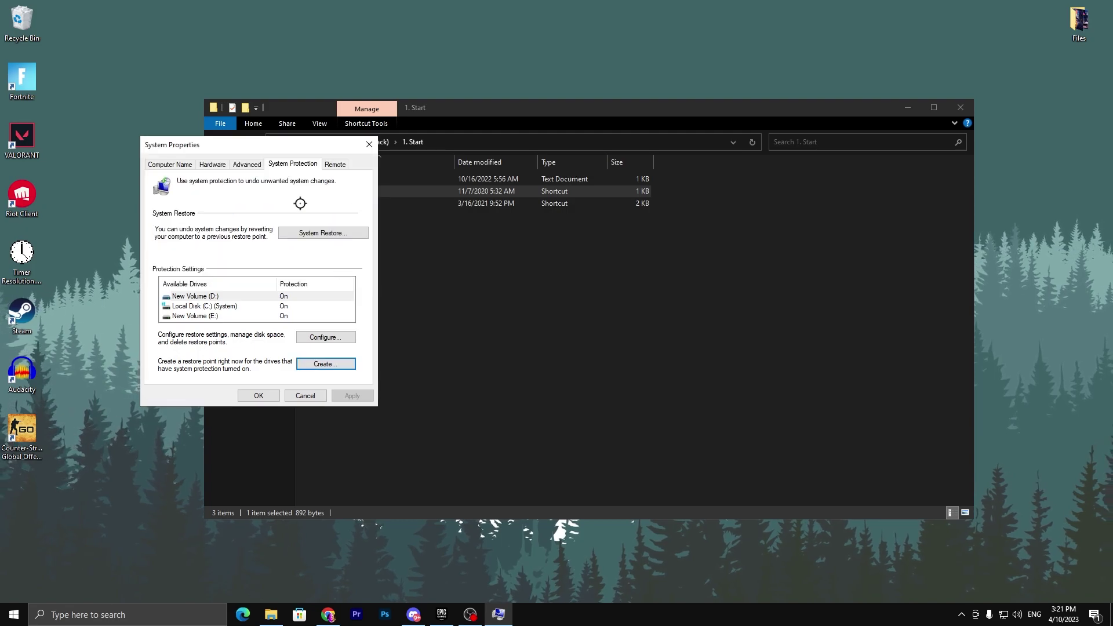
click(371, 143)
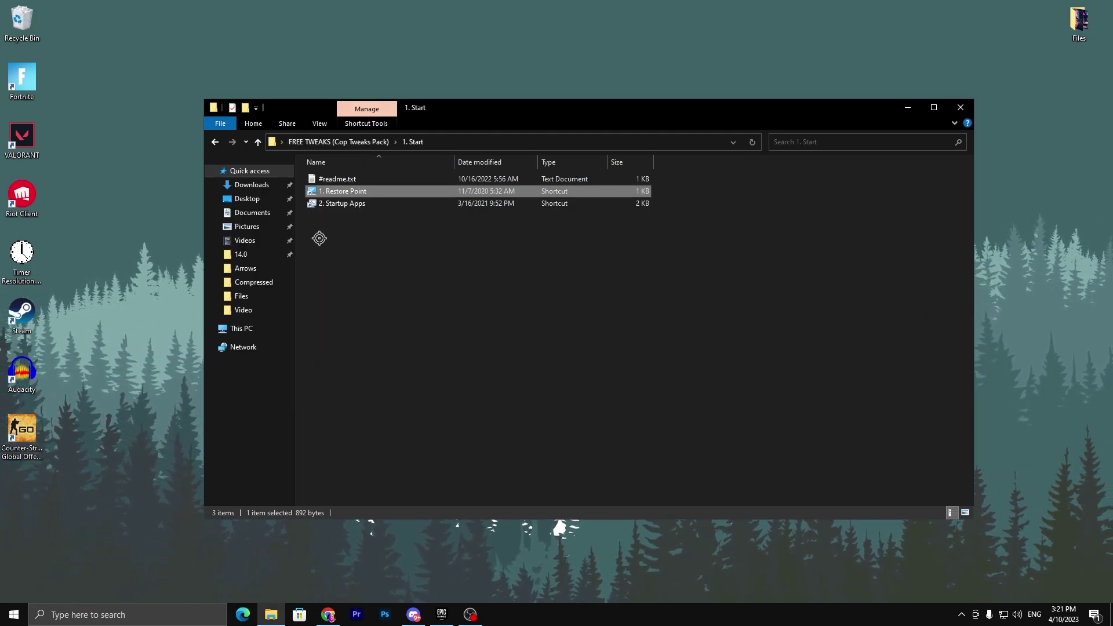
double_click(329, 202)
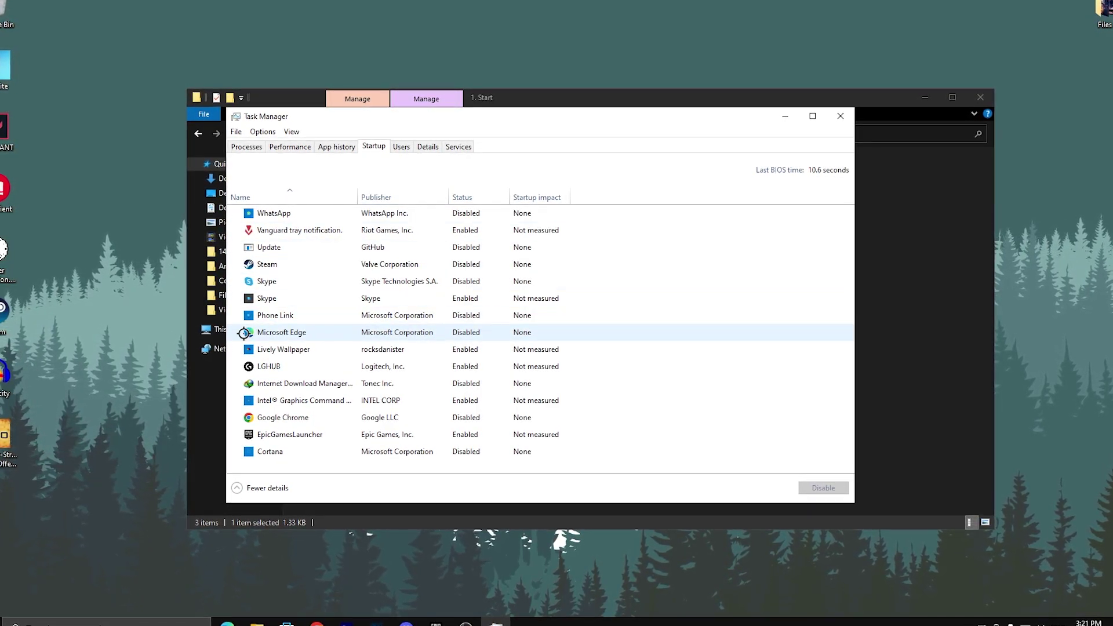
right_click(401, 334)
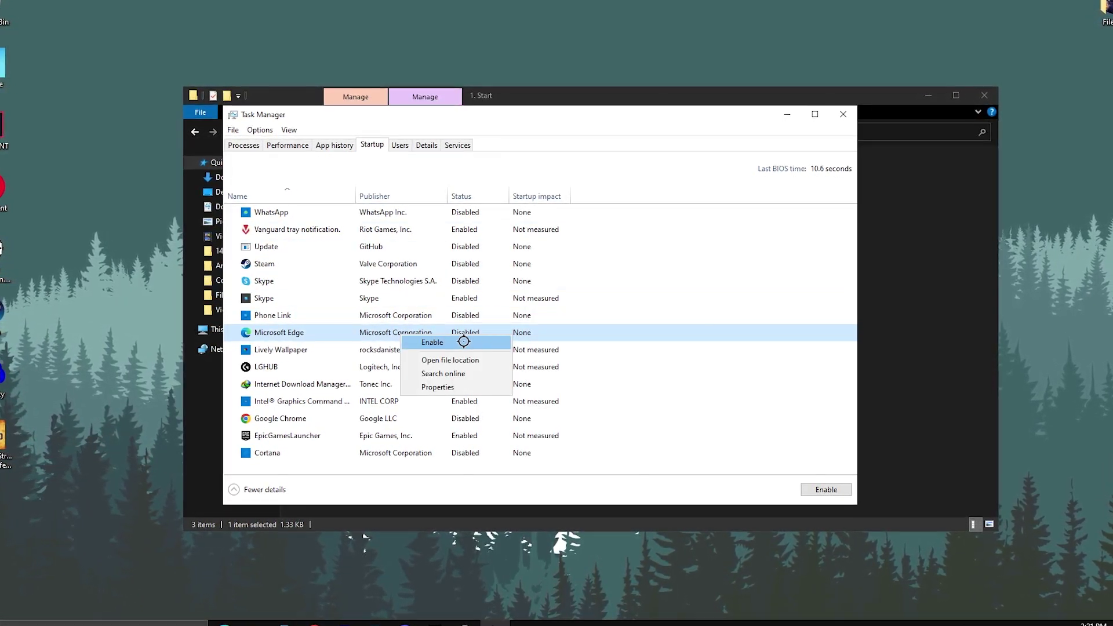
click(671, 329)
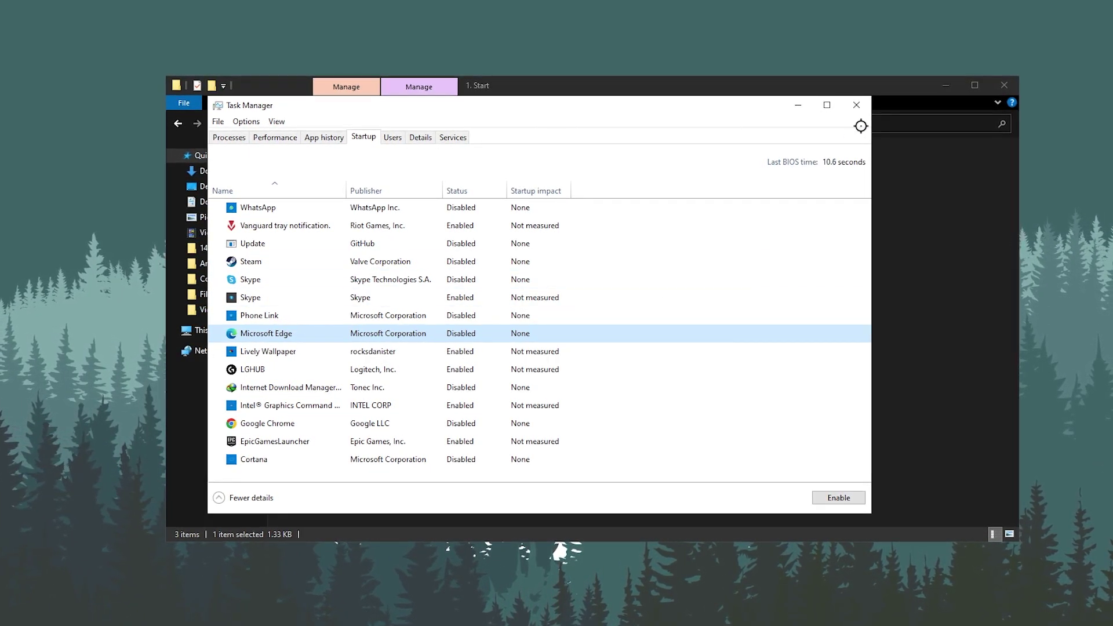
click(864, 106)
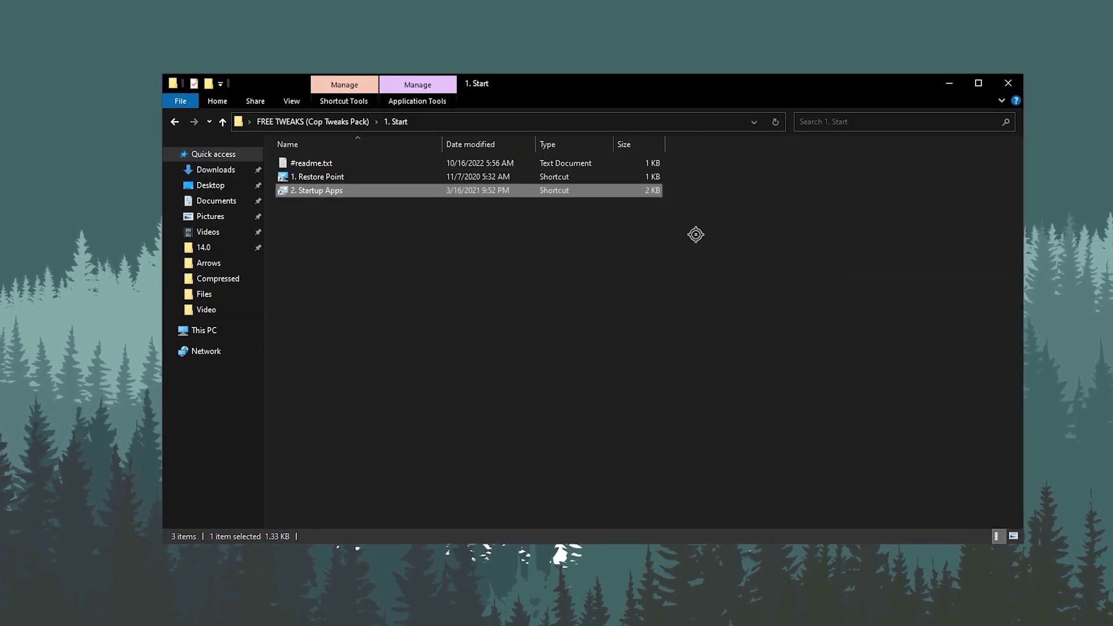
- Run 'Clear Cache (Run-As-Admin).bat' from 2. Cleanup as administrator, then return to FREE TWEAKS
key(alt+Up)
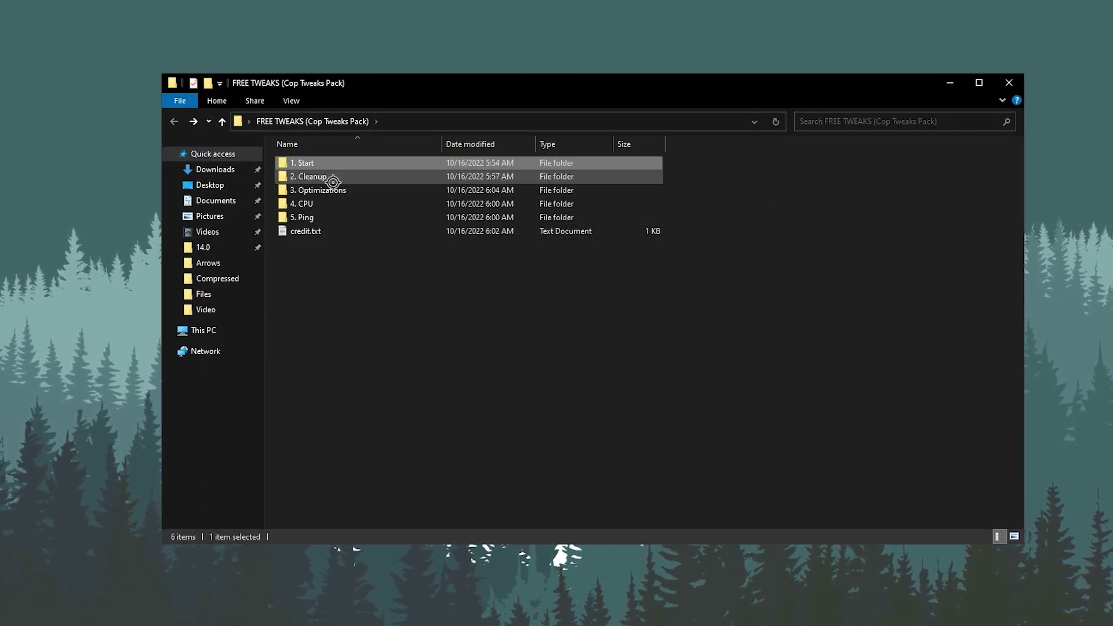
double_click(333, 182)
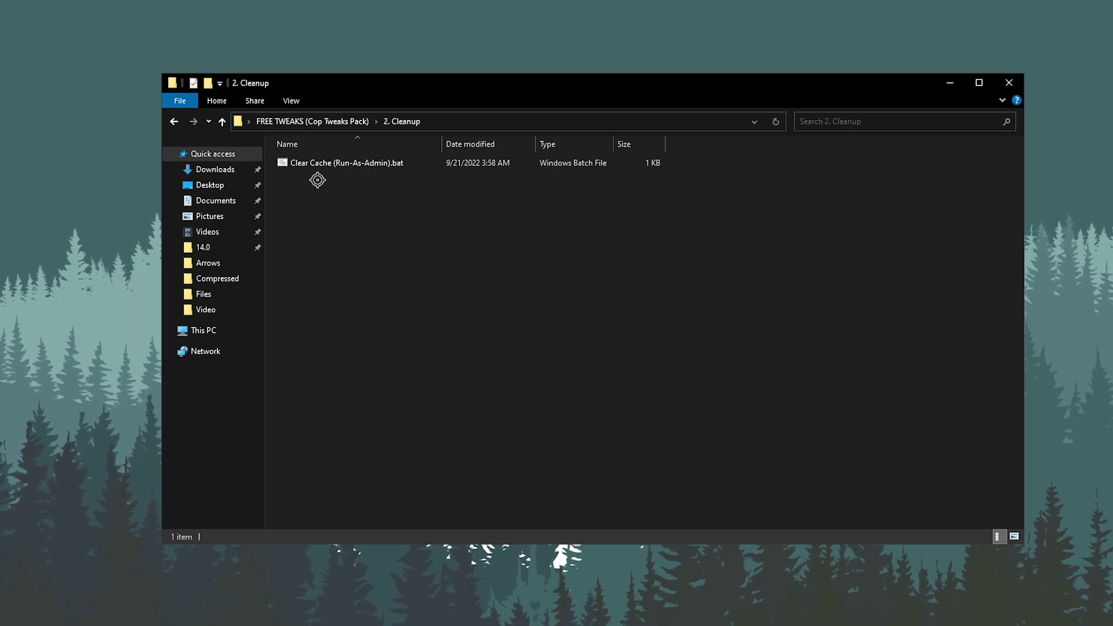
right_click(346, 164)
click(398, 212)
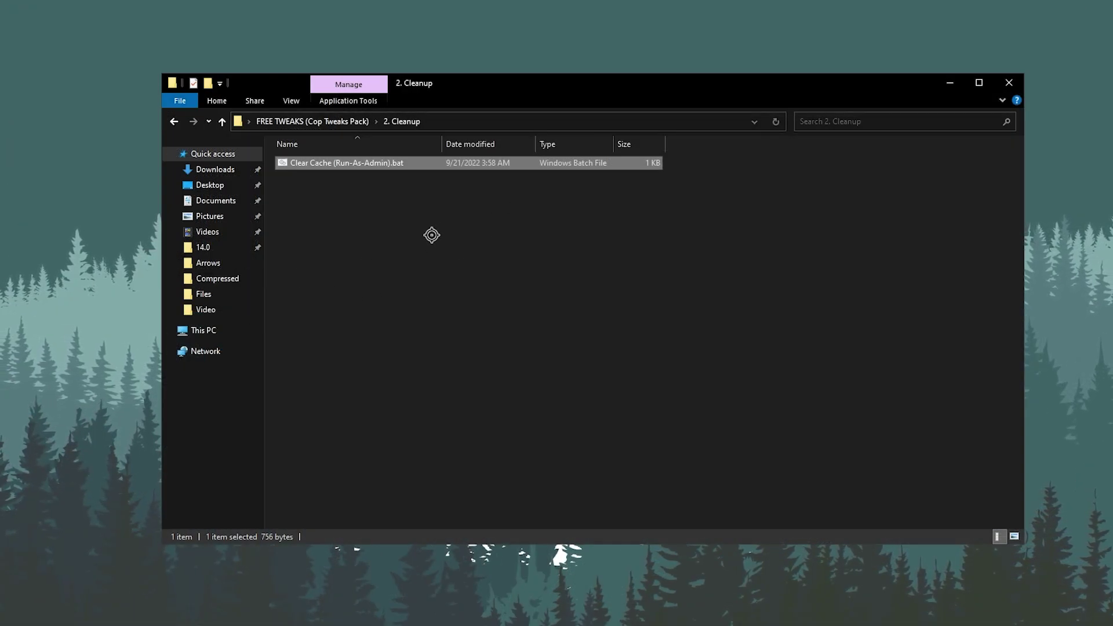
click(295, 122)
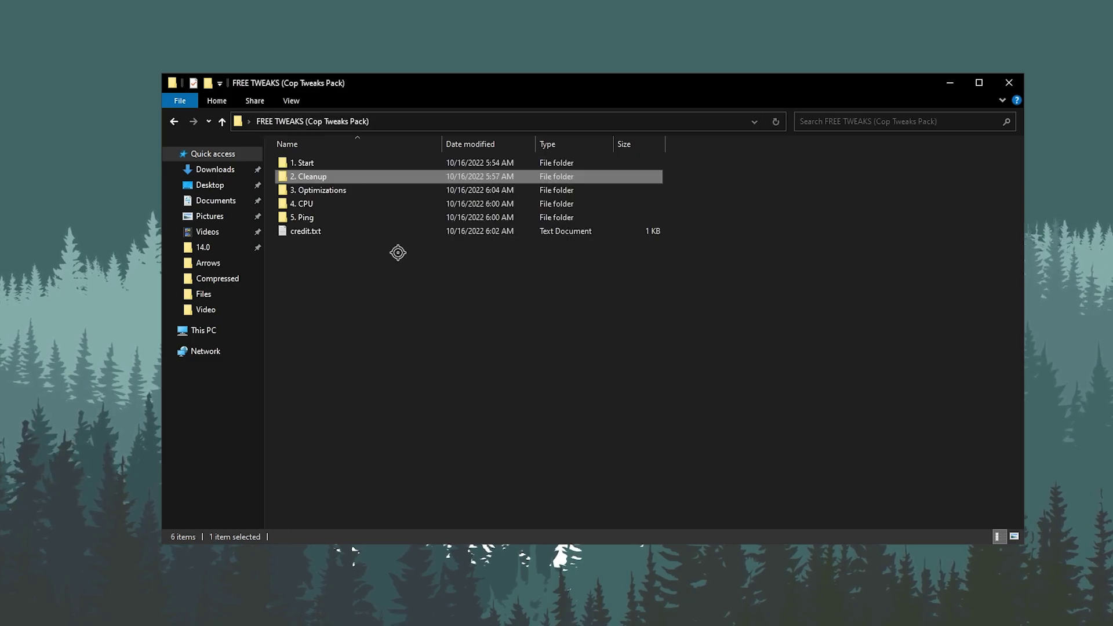
- Merge Disable Game DVR, Disable Power Throttling and Optimize ALL Windows Settings .reg files, then return to FREE TWEAKS
double_click(341, 191)
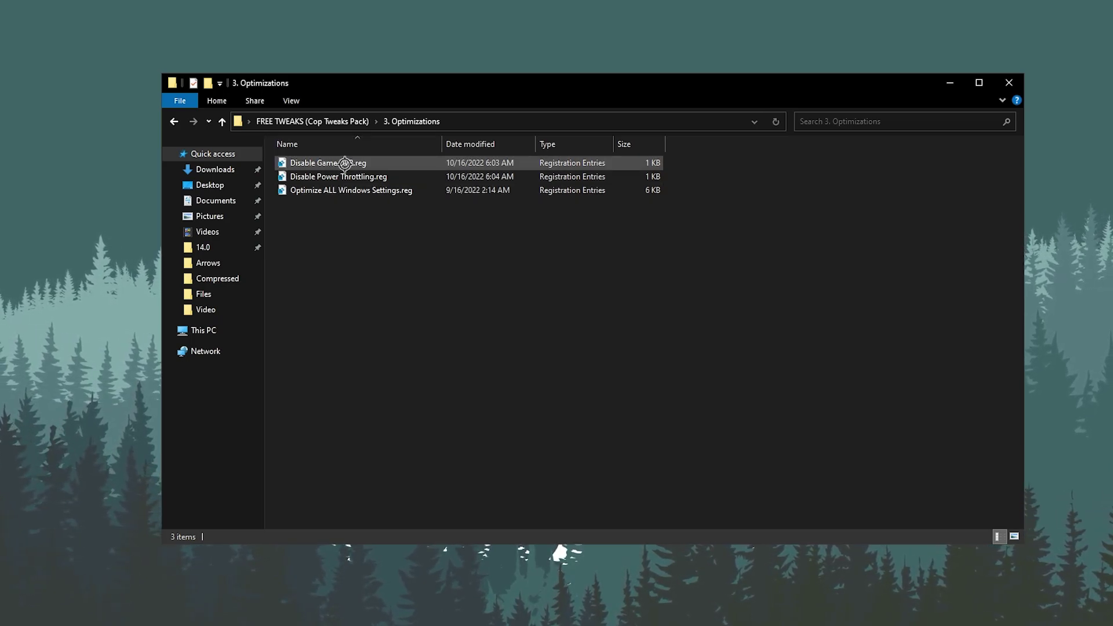
double_click(345, 163)
click(654, 325)
click(695, 307)
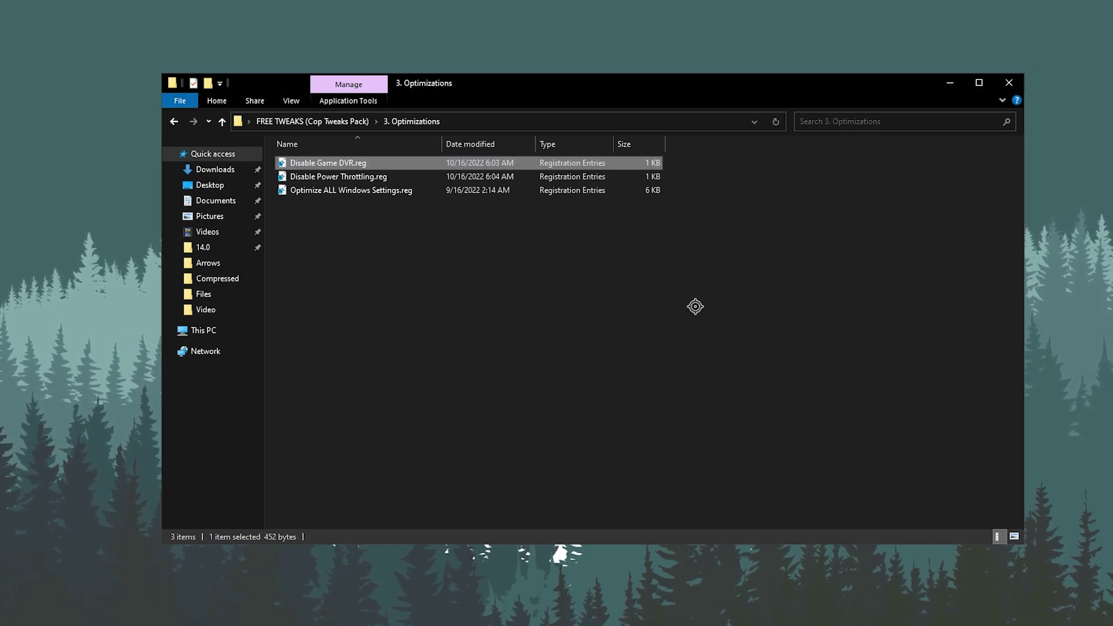
double_click(374, 175)
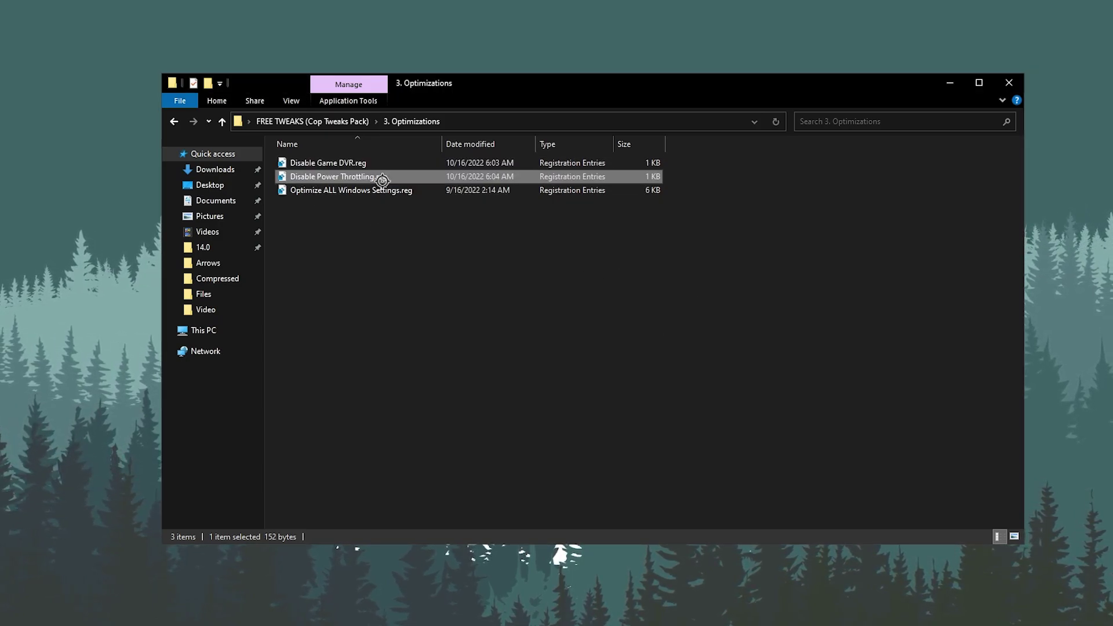
click(657, 325)
click(697, 313)
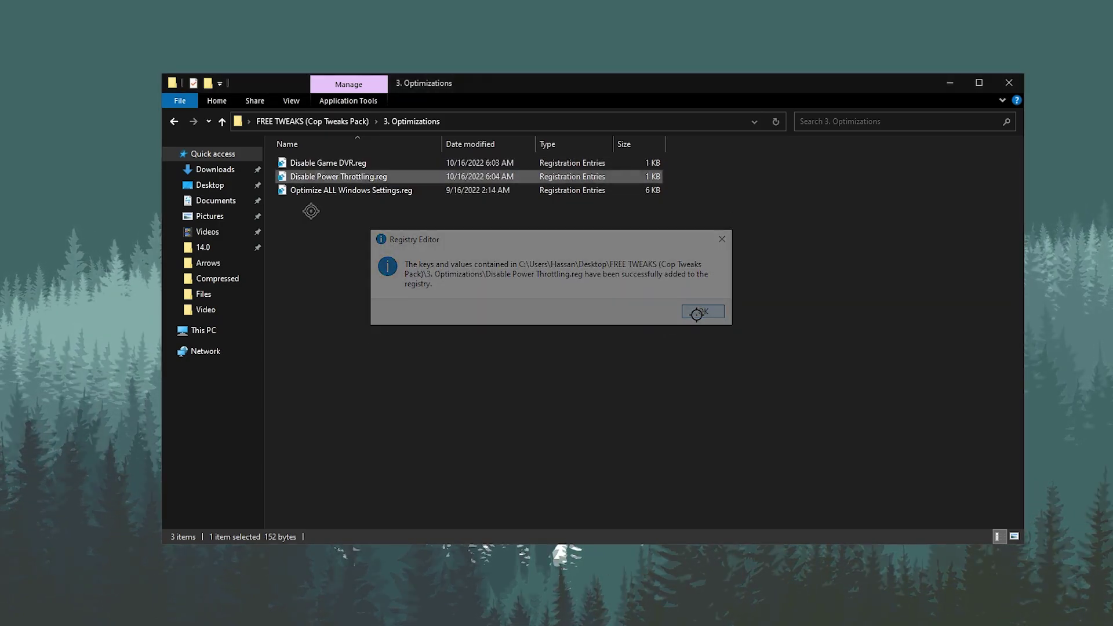
double_click(398, 194)
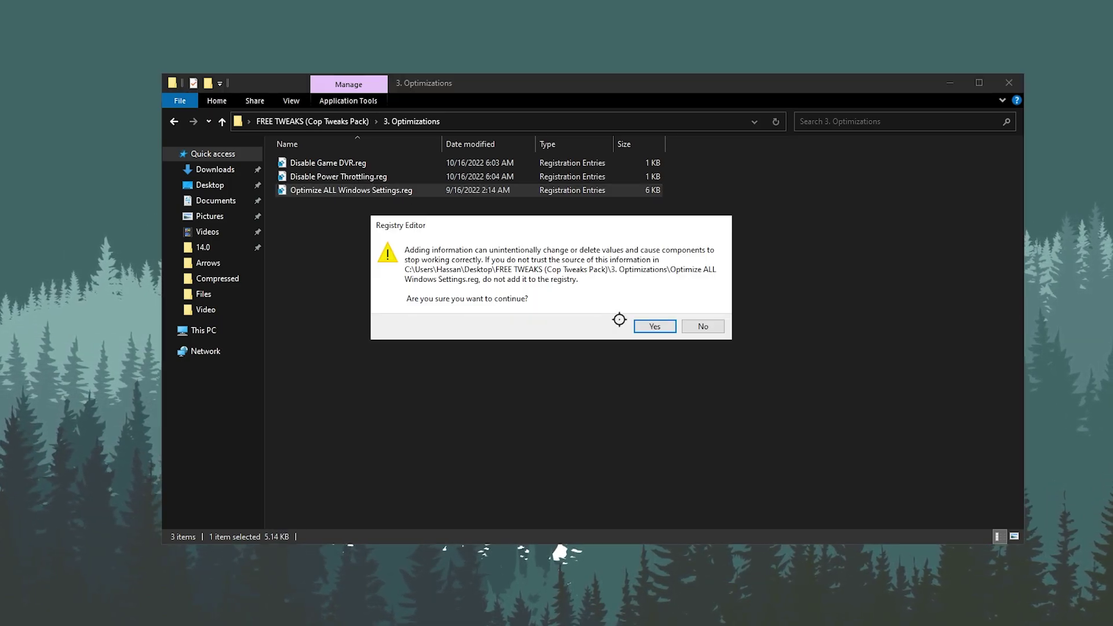
click(655, 326)
click(702, 313)
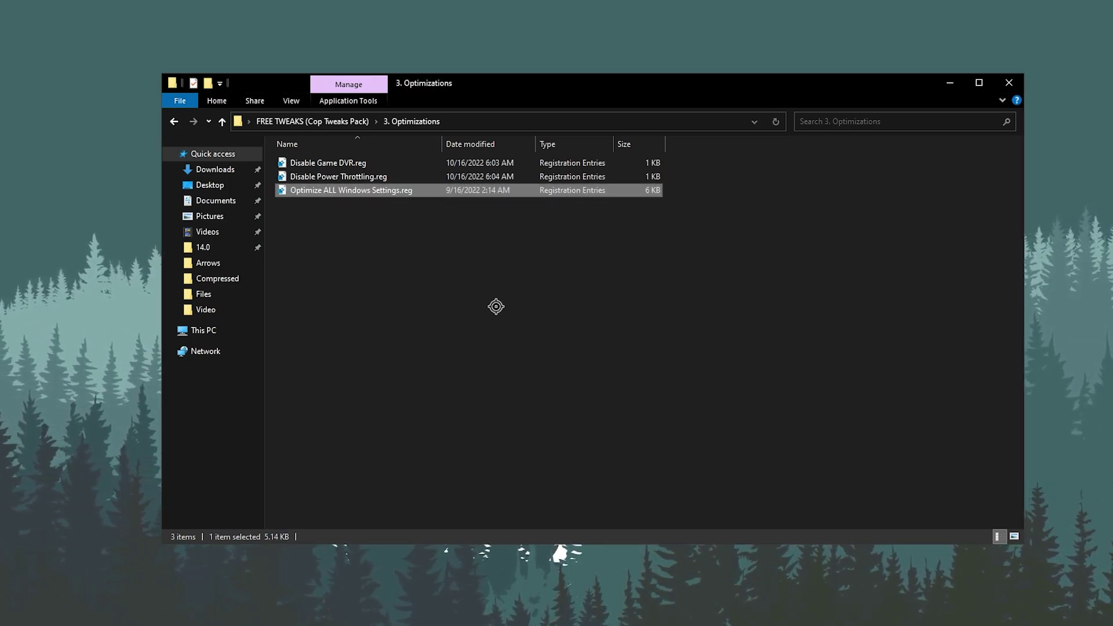
key(BackSpace)
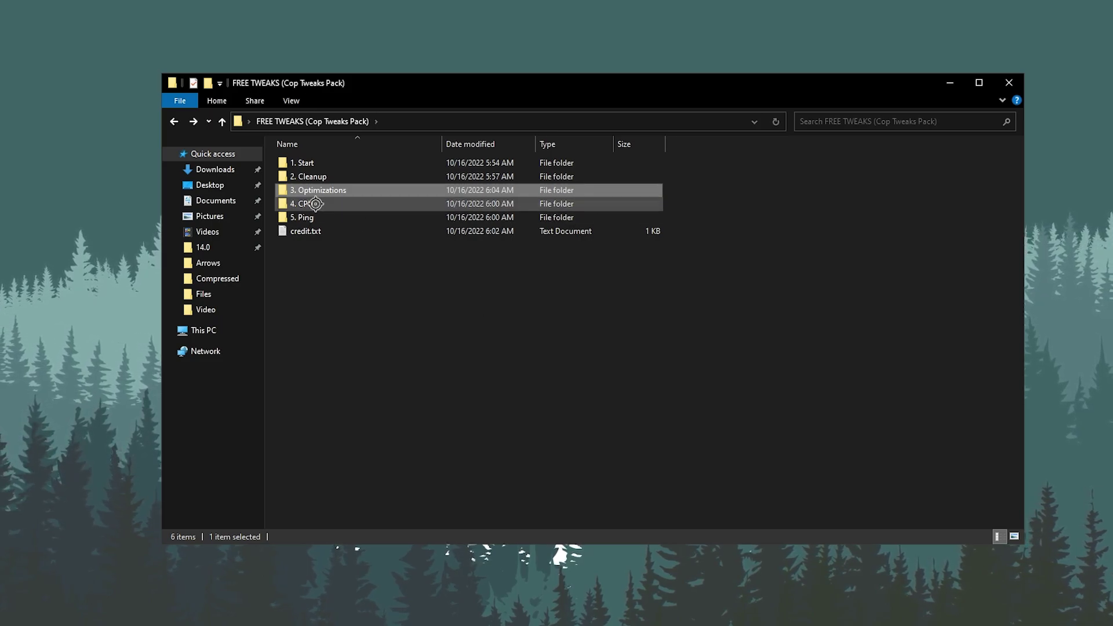
- In 4. CPU, run the BCDEdit Tweaks script and merge CpuPriorityClass.reg
double_click(315, 203)
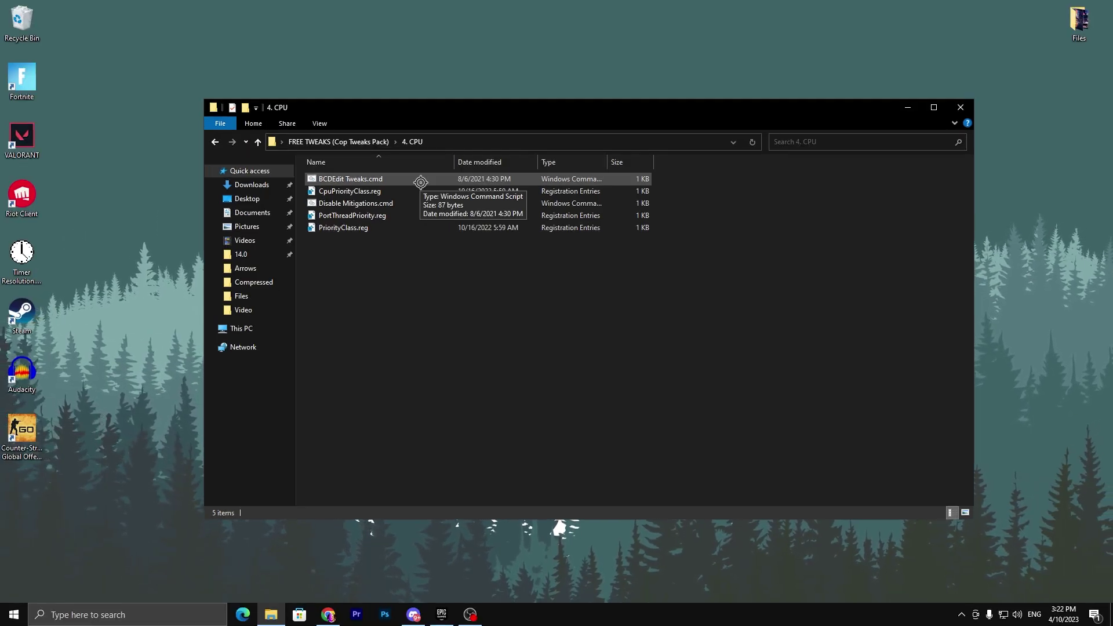
click(420, 183)
double_click(420, 183)
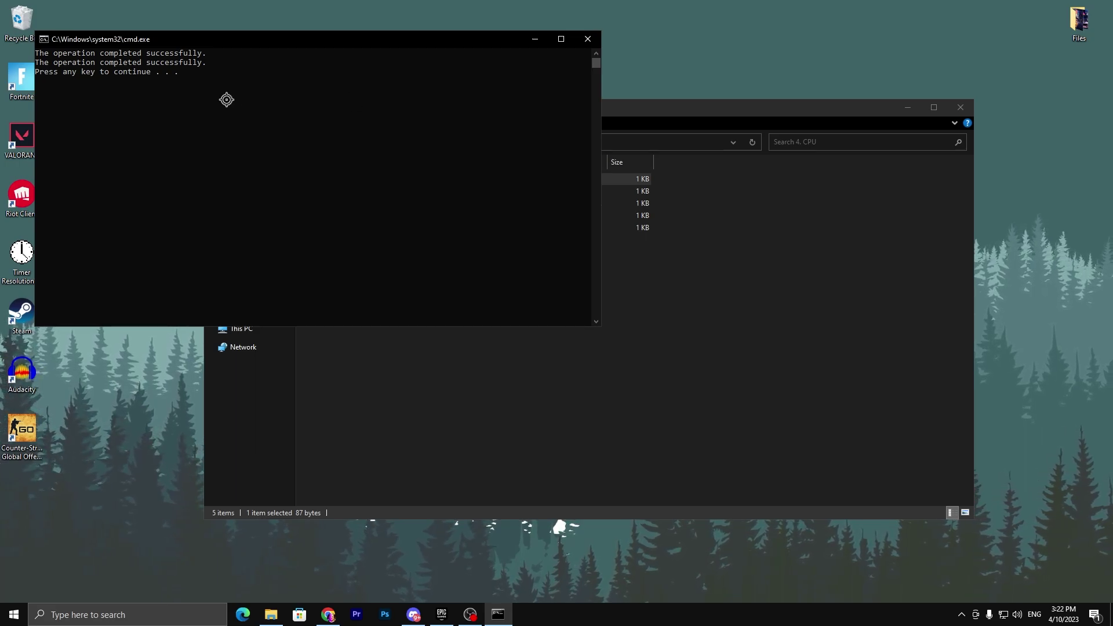
key(Return)
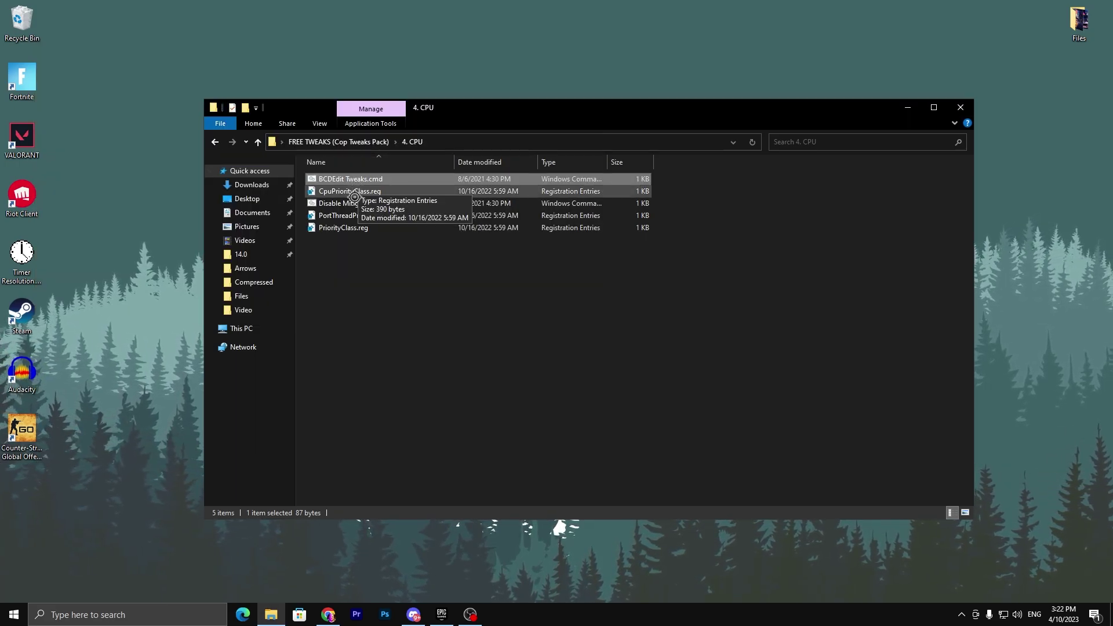
double_click(447, 190)
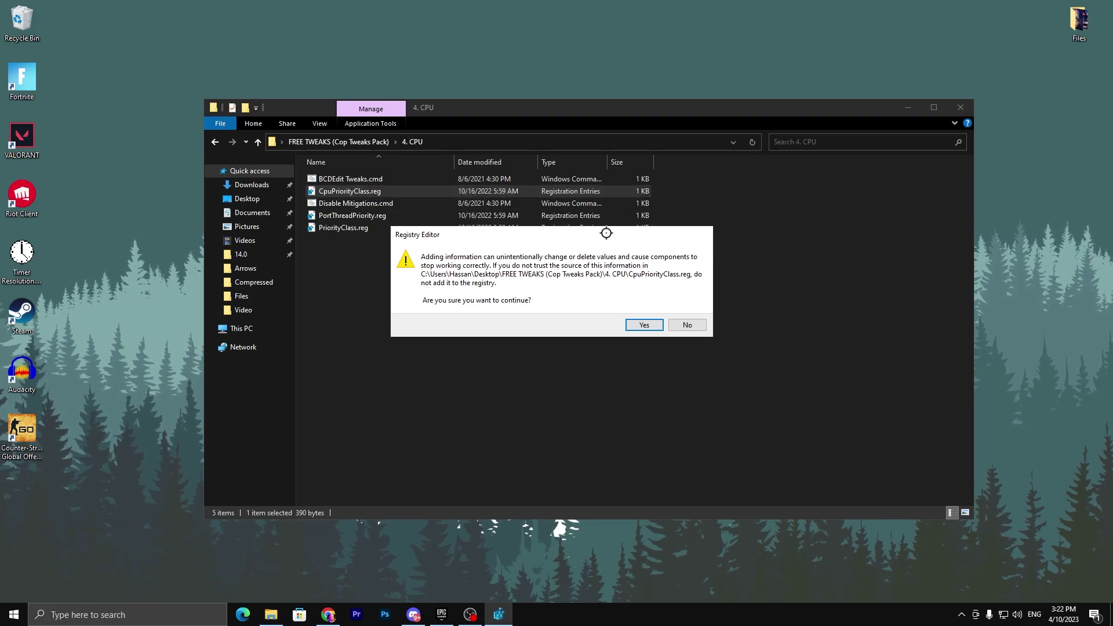
click(635, 324)
click(682, 308)
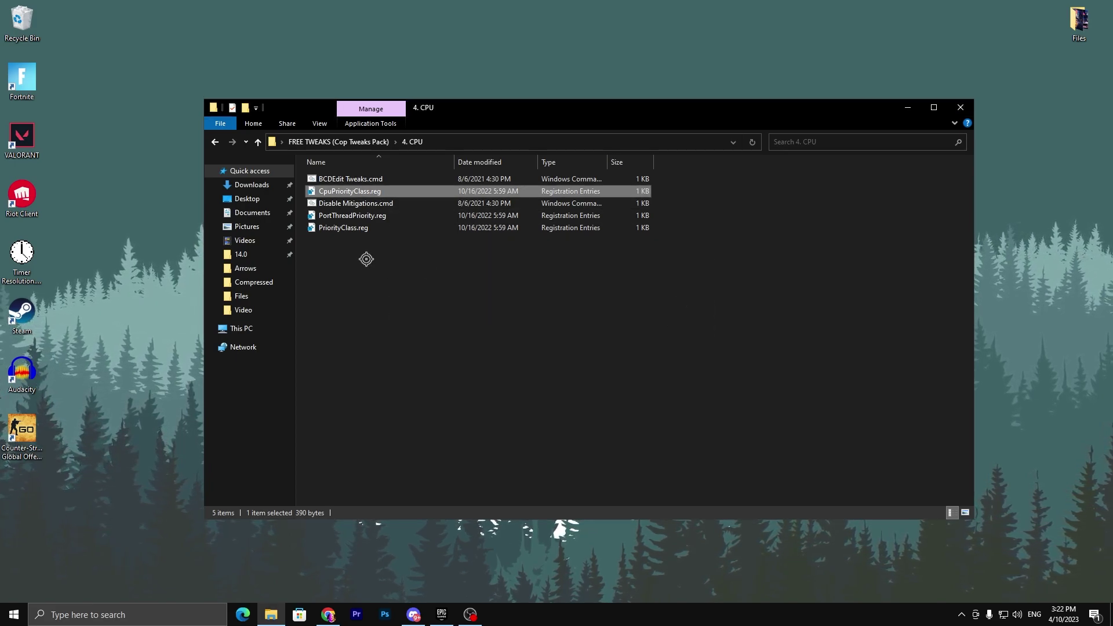
- Run Disable Mitigations as administrator, then merge PortThreadPriority.reg and PriorityClass.reg
click(318, 204)
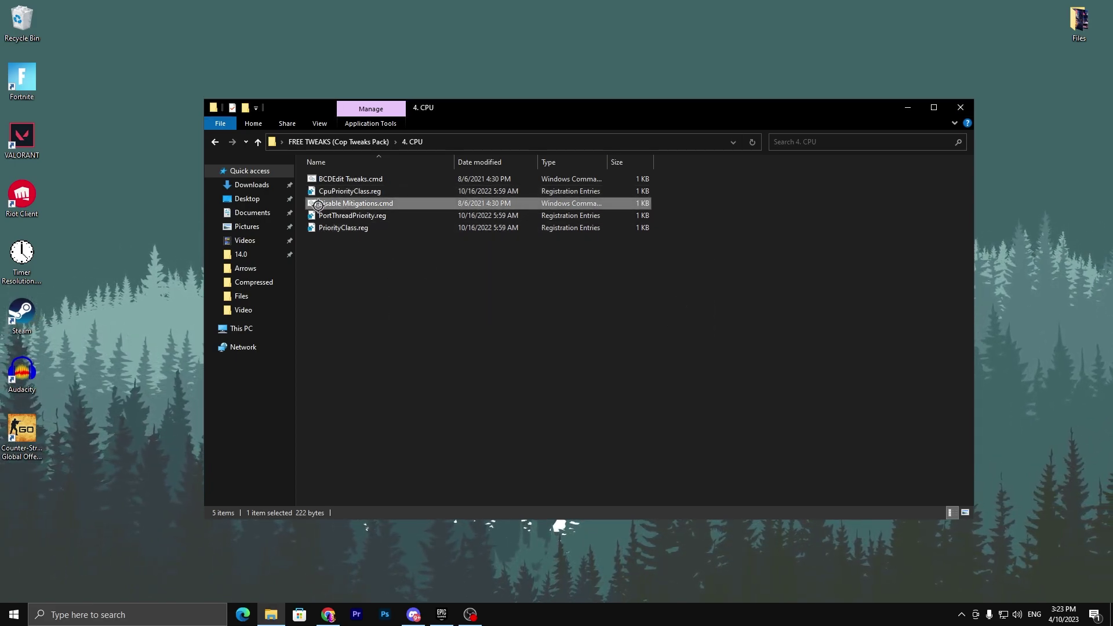
right_click(317, 204)
click(403, 249)
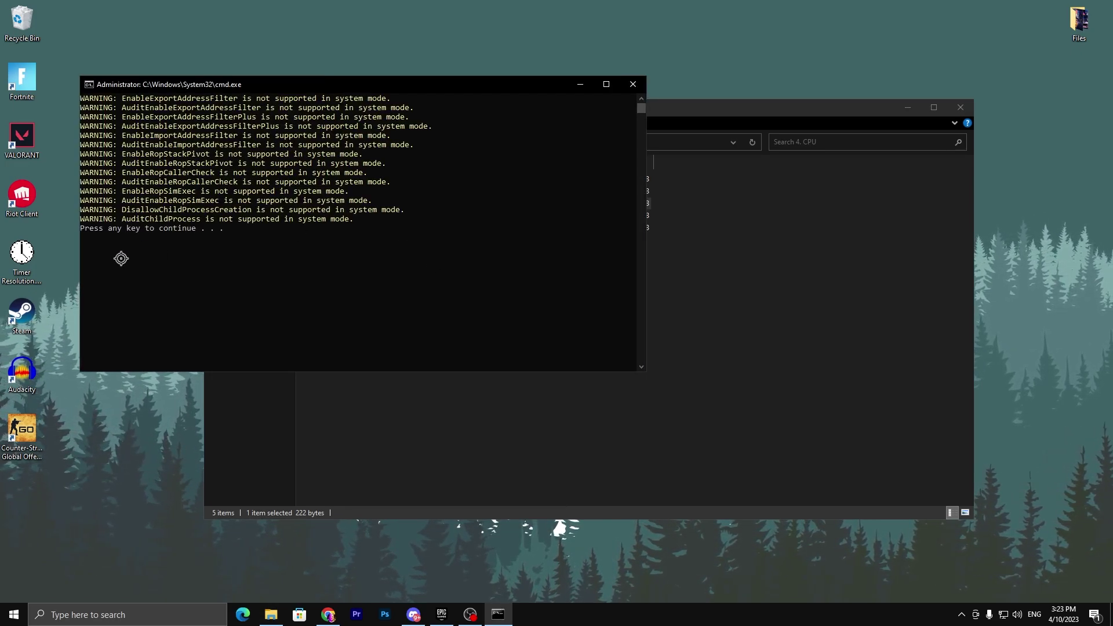
key(Return)
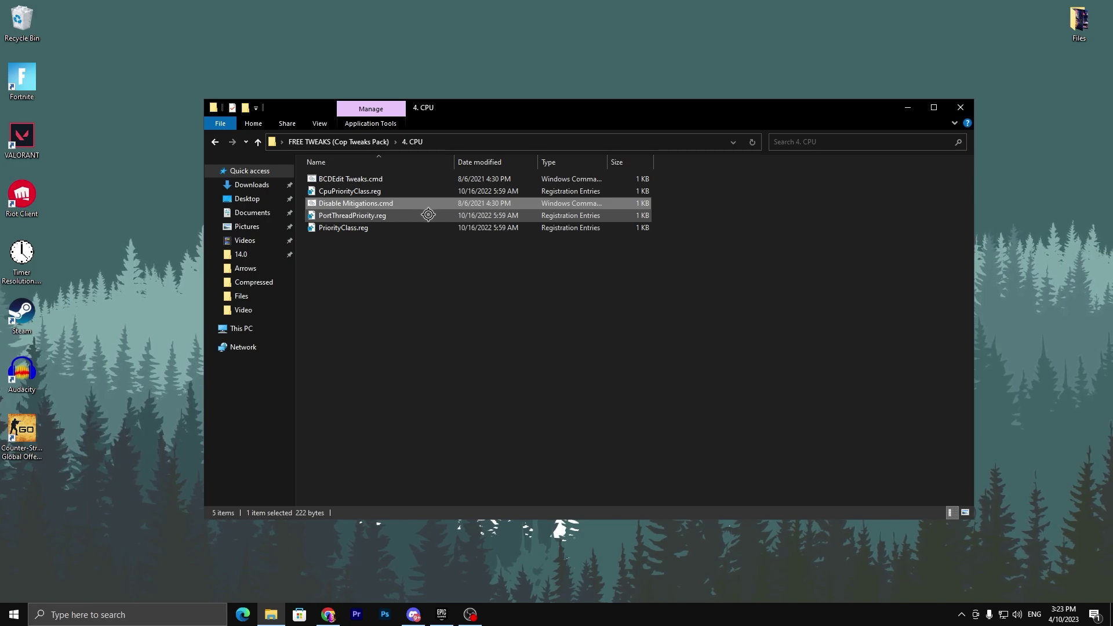
double_click(428, 214)
click(641, 324)
click(688, 308)
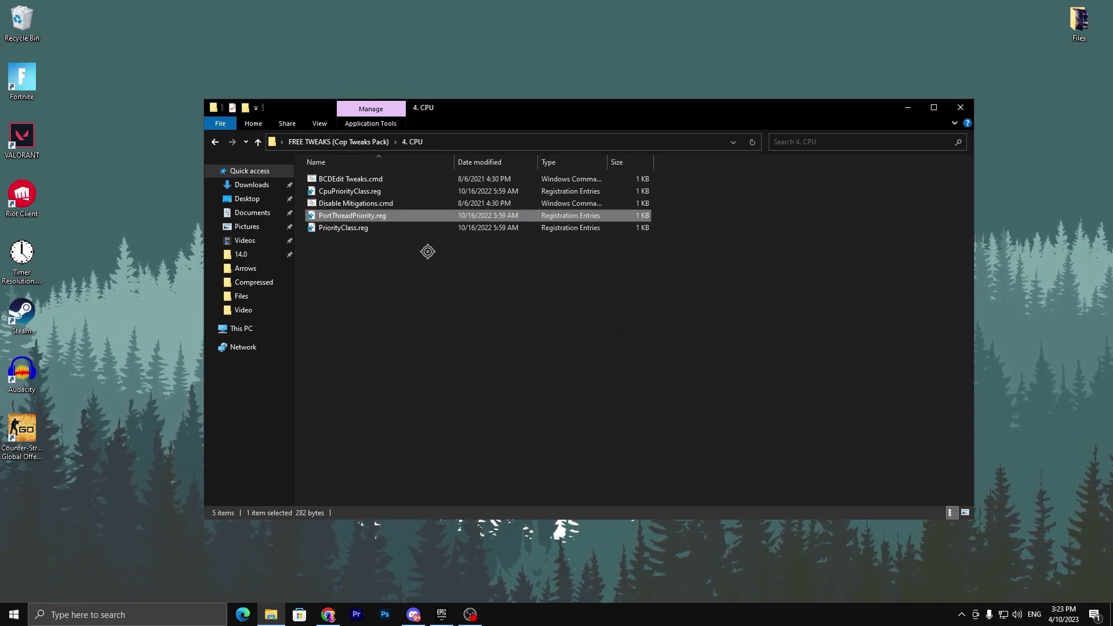
double_click(342, 228)
click(641, 323)
click(696, 310)
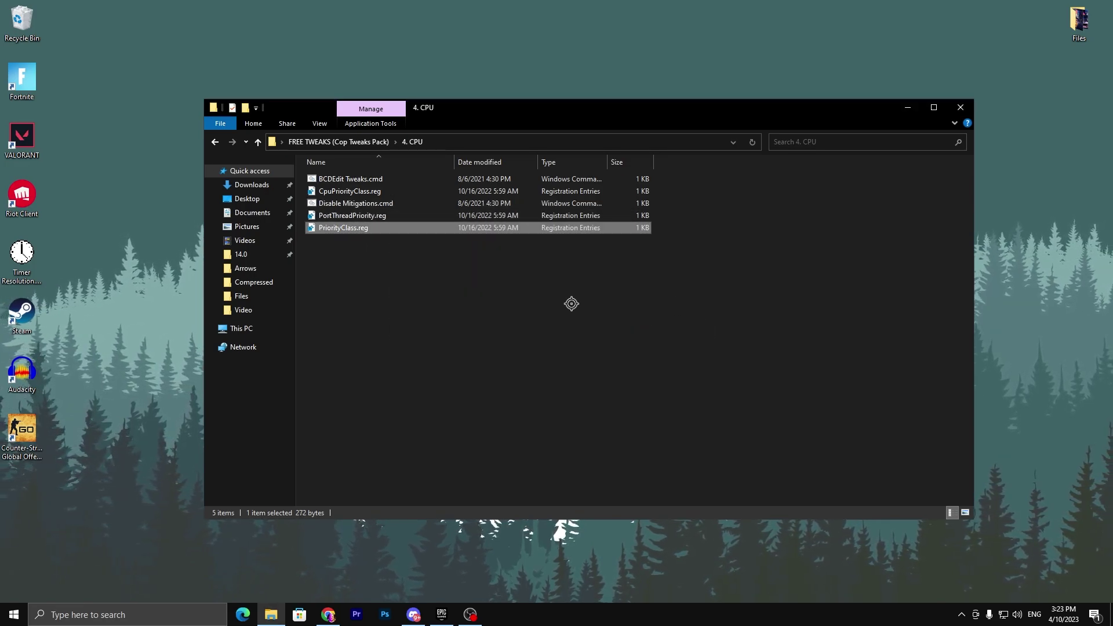
click(324, 141)
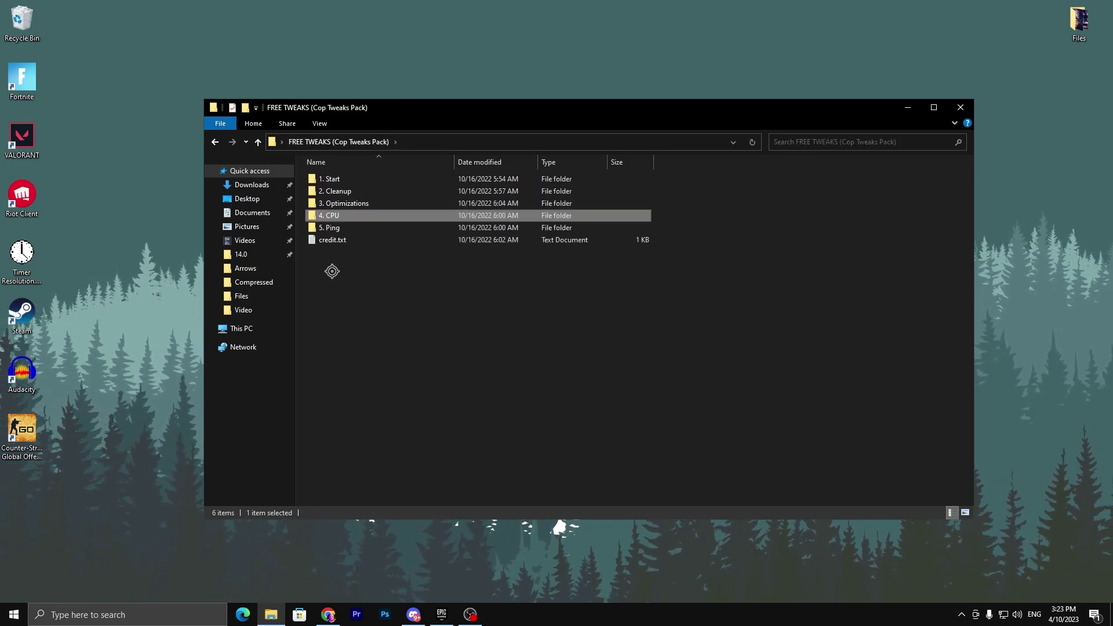